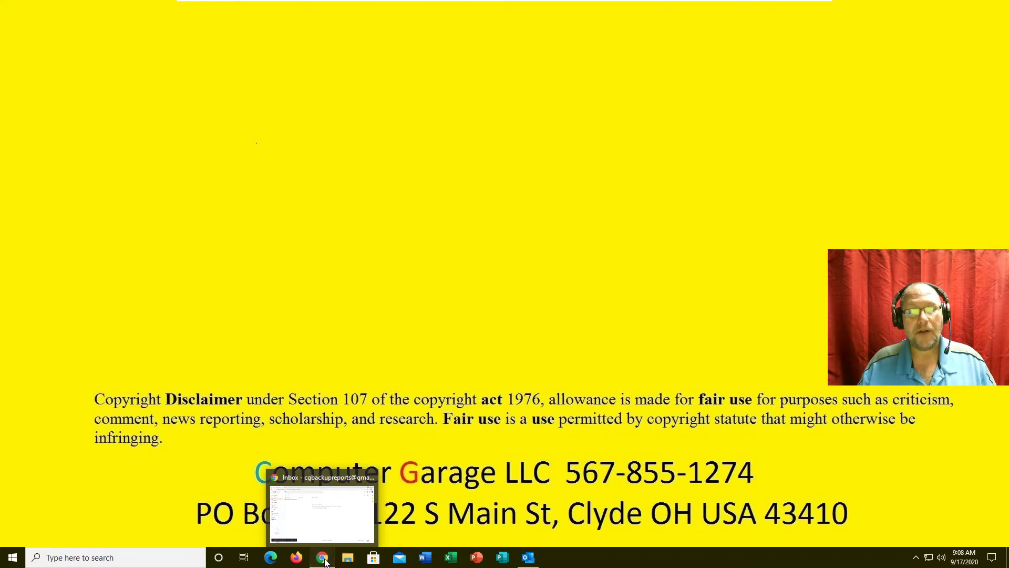
Step: Restore the Gmail inbox in Chrome and start a new blank message
left_click(325, 558)
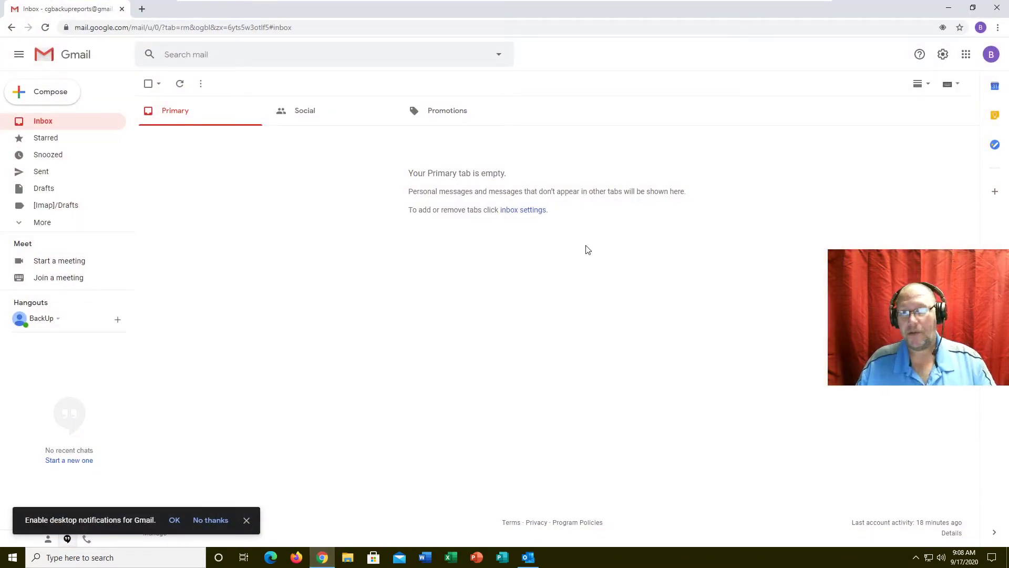
left_click(58, 101)
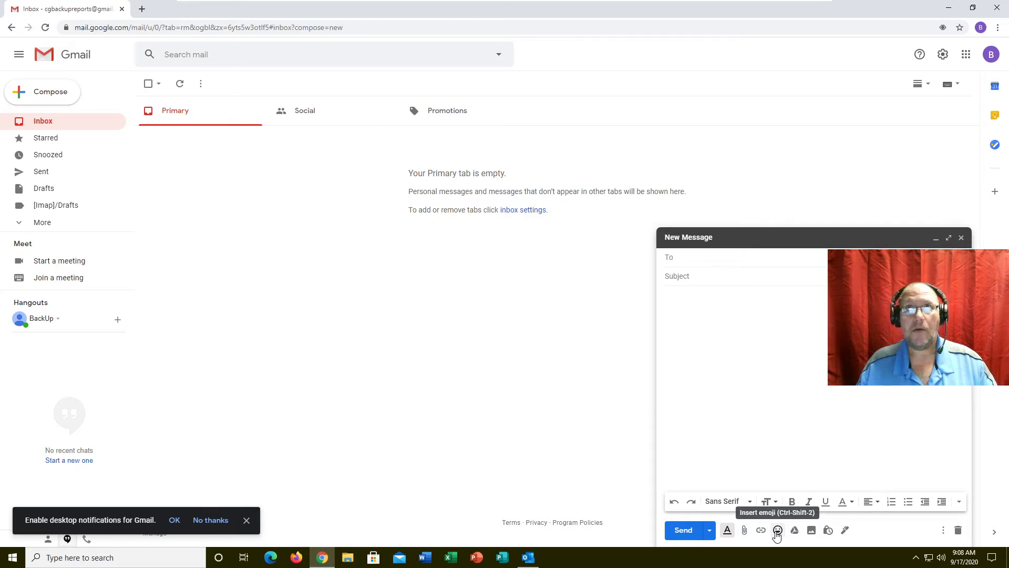
Step: Show the smiley-face emoji picker from the Gmail compose toolbar
left_click(777, 532)
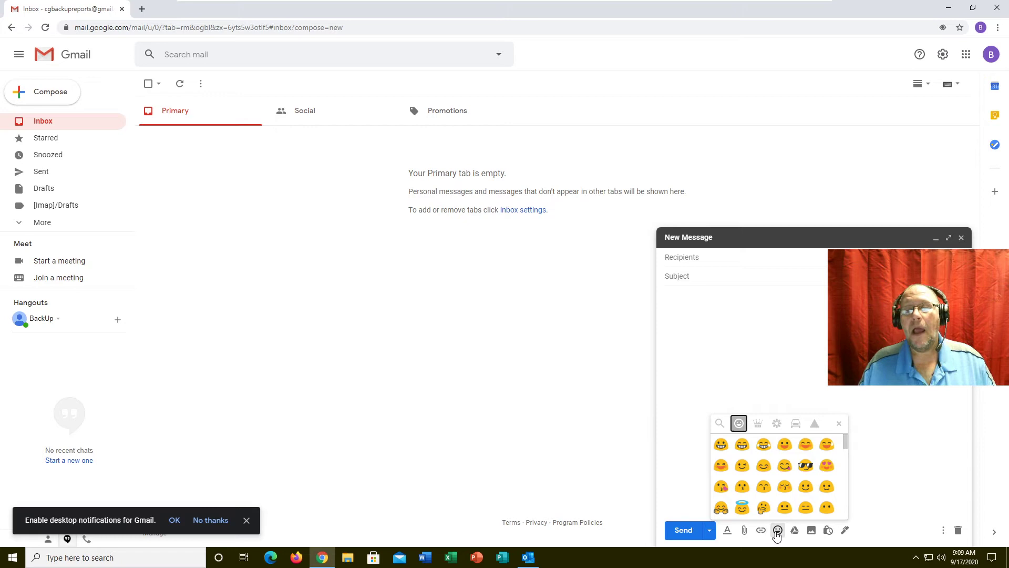
Step: Discard the empty Gmail message and switch to the Outlook Inbox
left_click(961, 238)
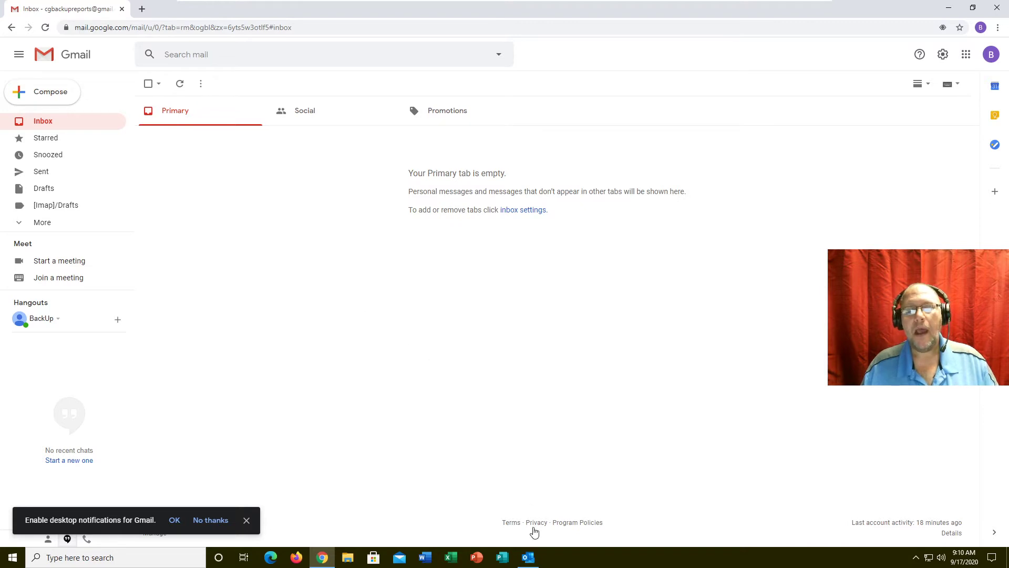
left_click(530, 559)
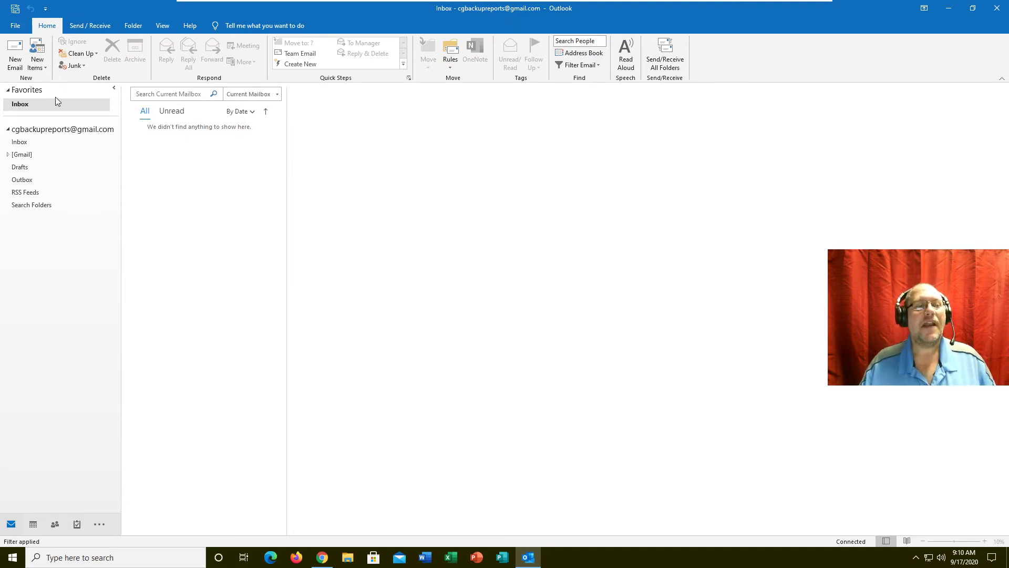
Step: Create a blank Untitled email from Outlook's Home ribbon
left_click(15, 55)
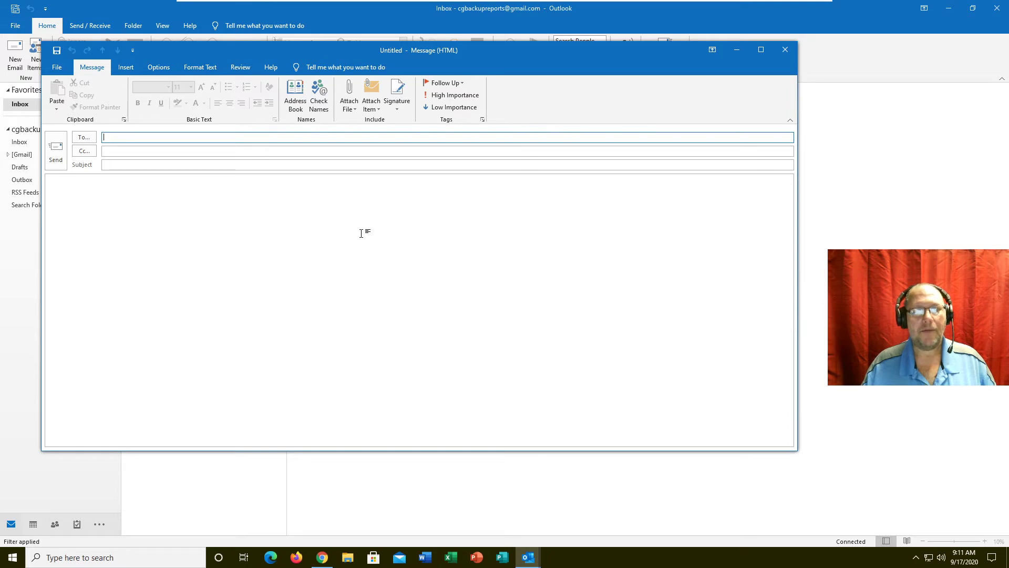
Step: Show the message Options with Delivery Receipt, Read Receipt and Delay Delivery
left_click(158, 66)
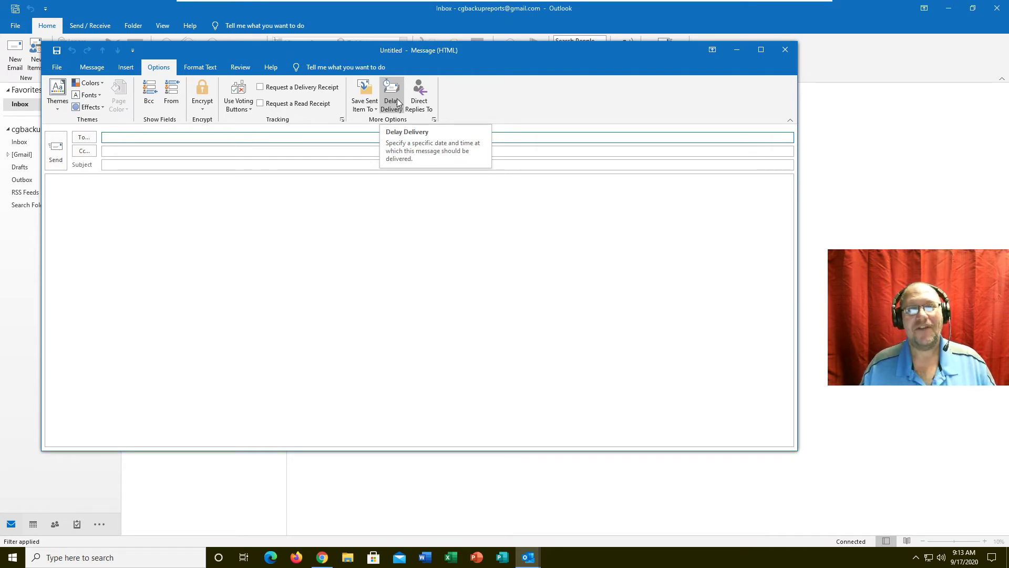
Step: Set Delay Delivery to 'Do not deliver before' 9/17/2020 at 5:00 PM
left_click(397, 99)
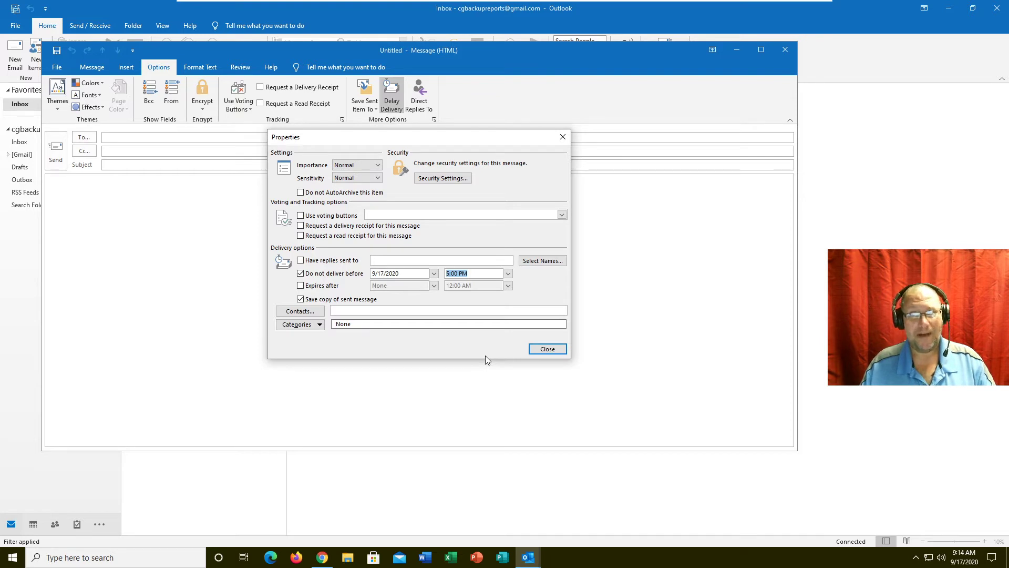
Step: Close the Properties dialog, keeping the draft message open
left_click(564, 134)
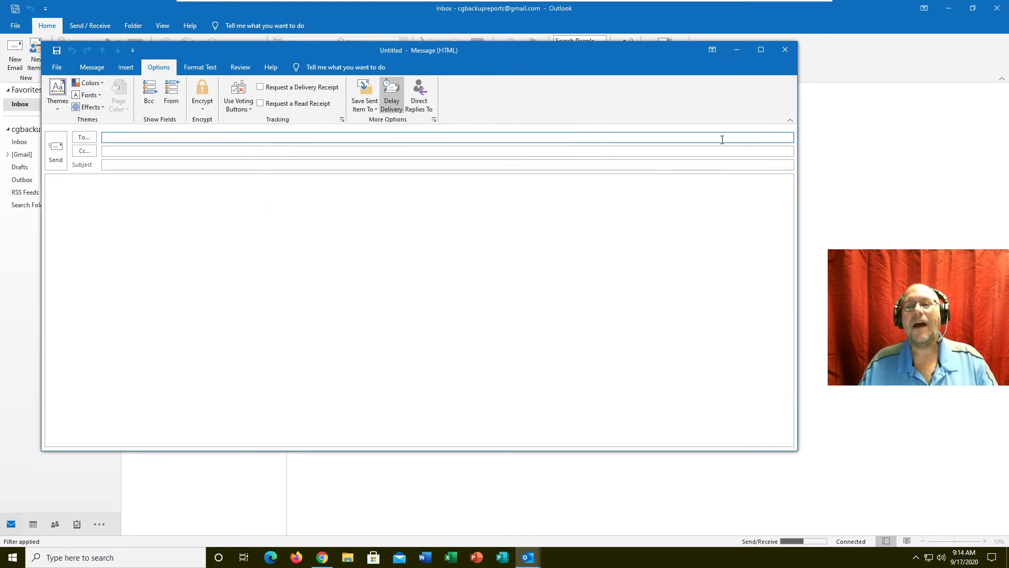
left_click(789, 54)
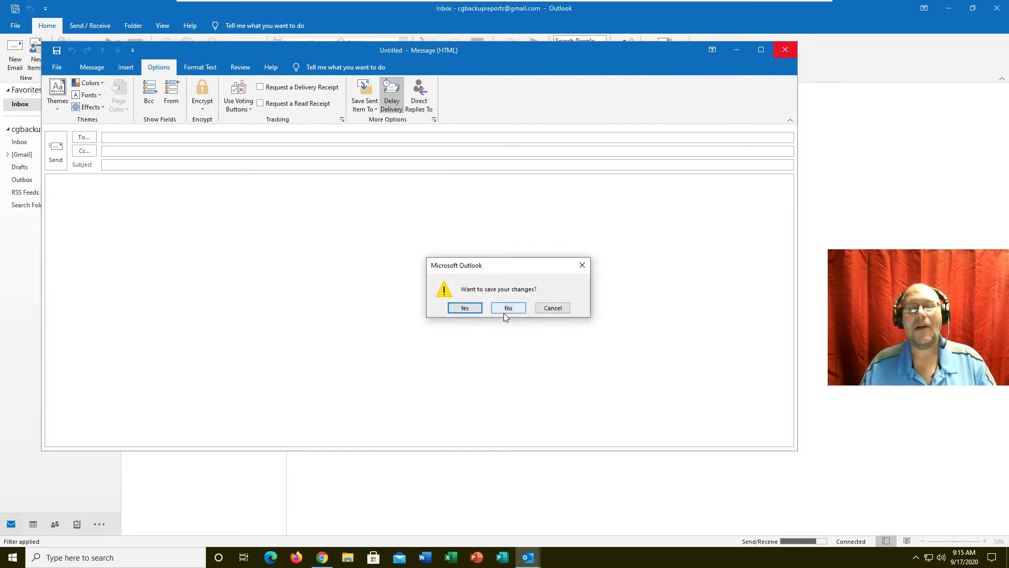
left_click(553, 309)
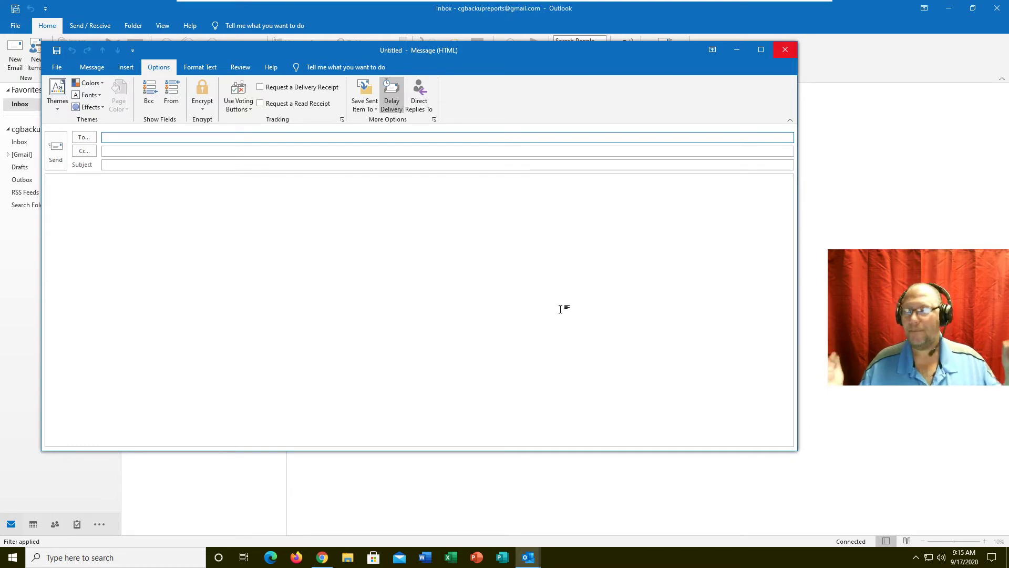
Step: Type :) :-P in the body so AutoCorrect turns them into smiley and tongue-out emojis
left_click(397, 236)
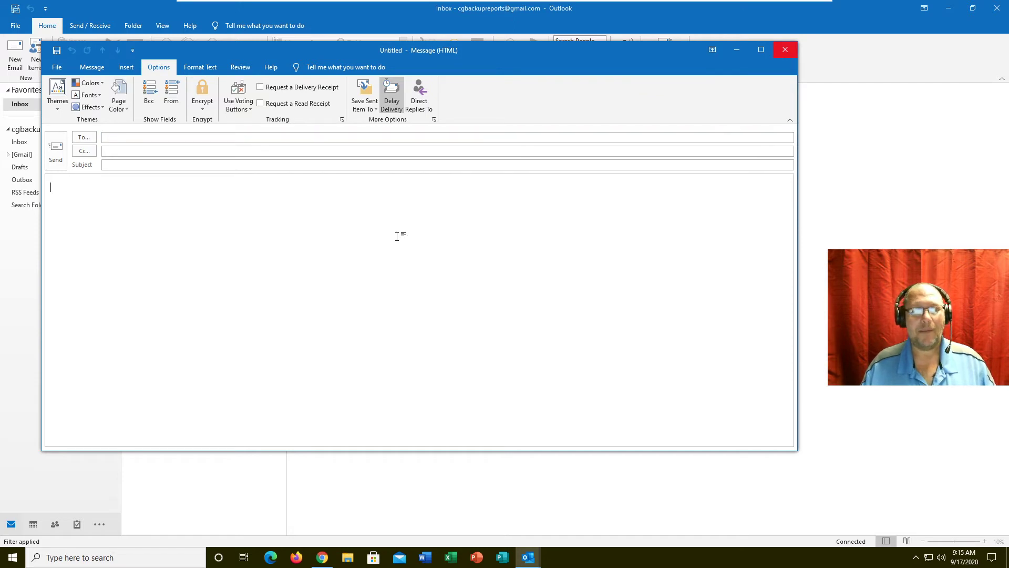
type(":)")
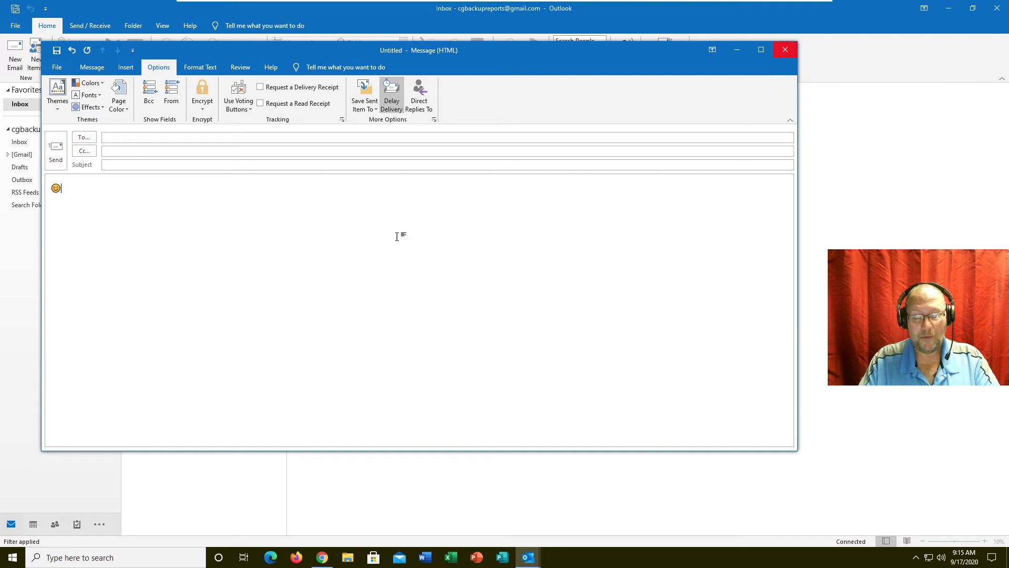
type(" :-P")
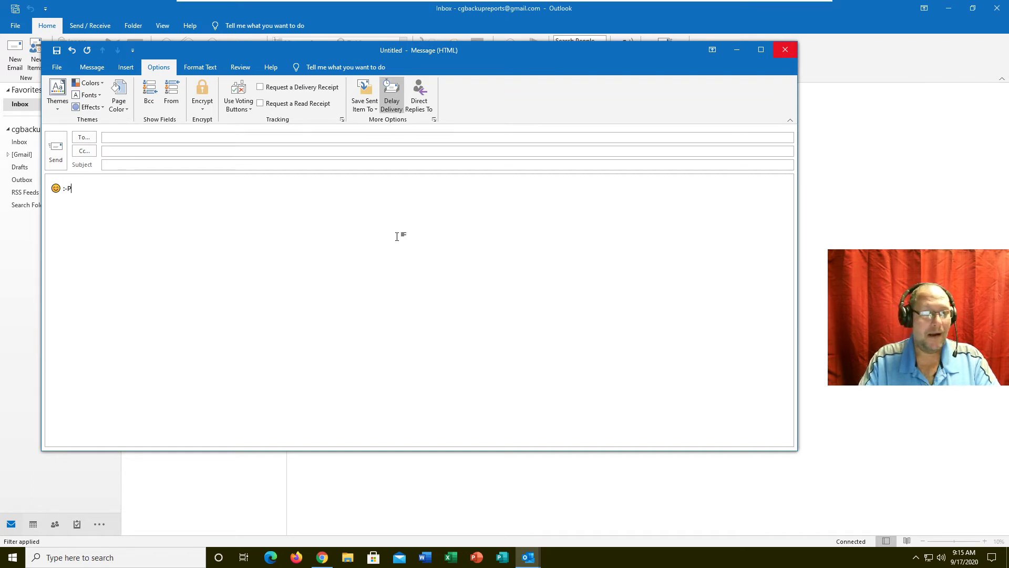
key("Return")
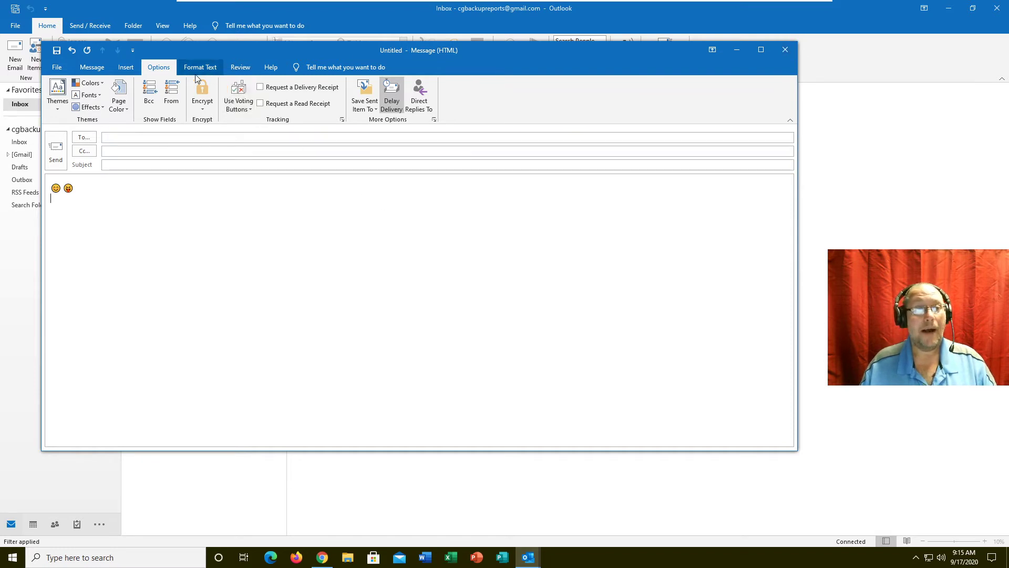
Step: Open the Insert Icons gallery from the Insert ribbon
left_click(125, 67)
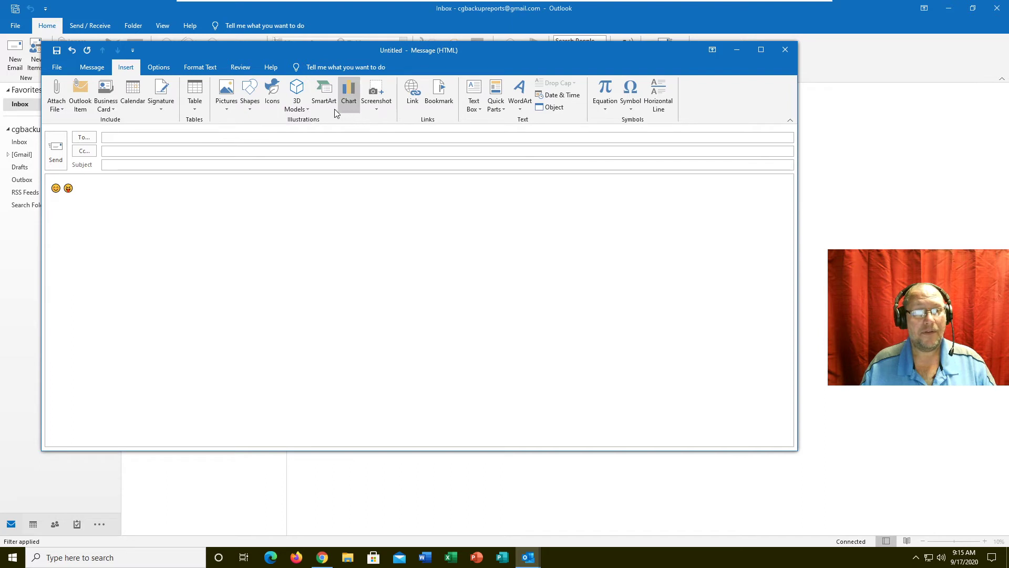
left_click(272, 97)
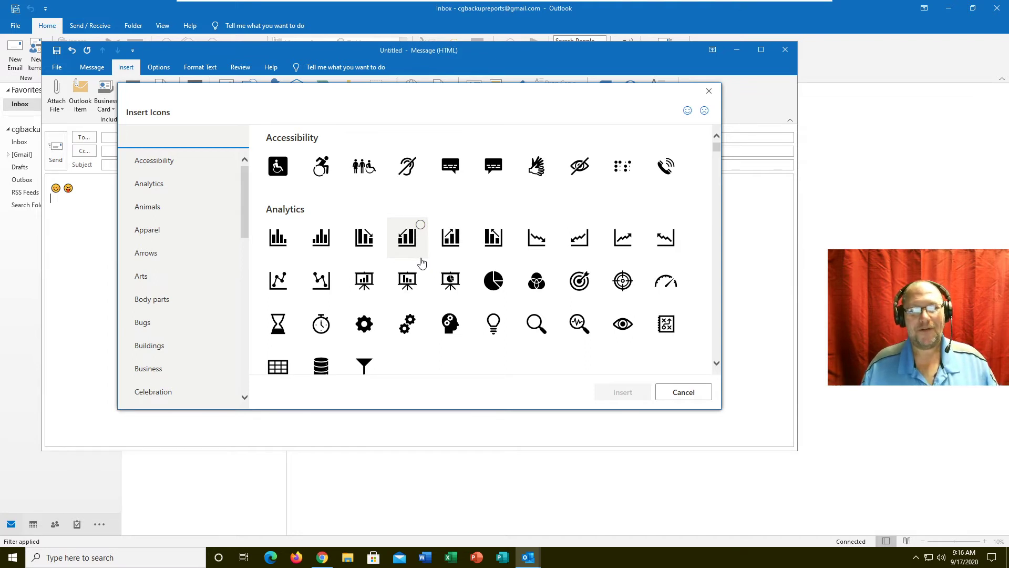
Step: Browse the icon categories, then insert the Education globe icon into the message
left_click(183, 216)
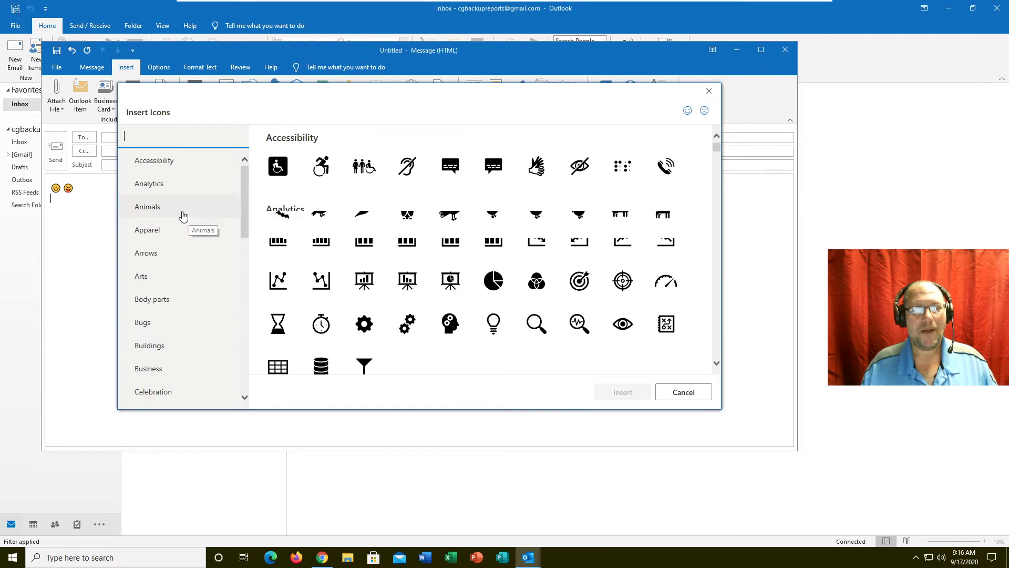
left_click(175, 260)
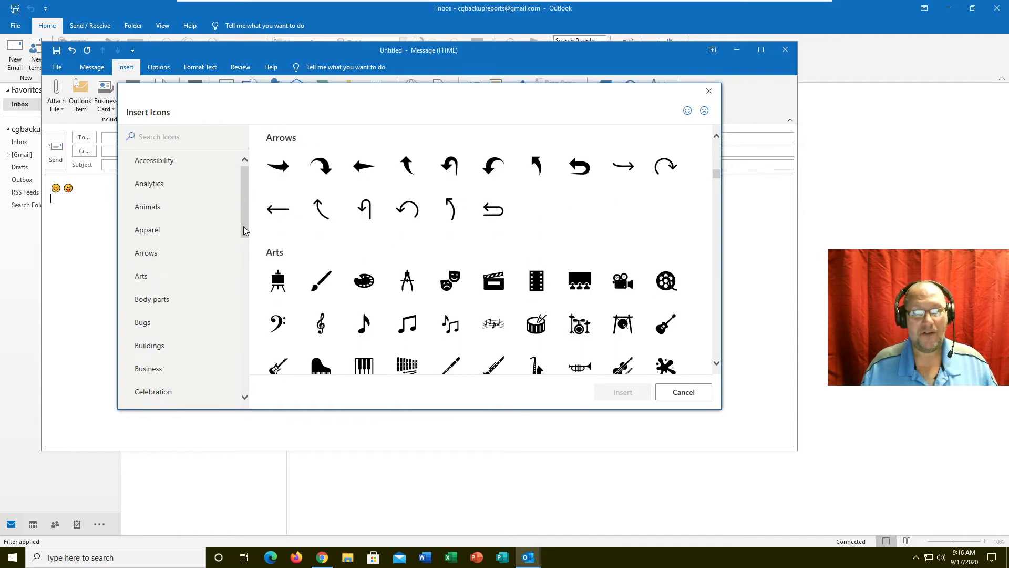
left_click_drag(244, 230, 244, 247)
left_click(161, 248)
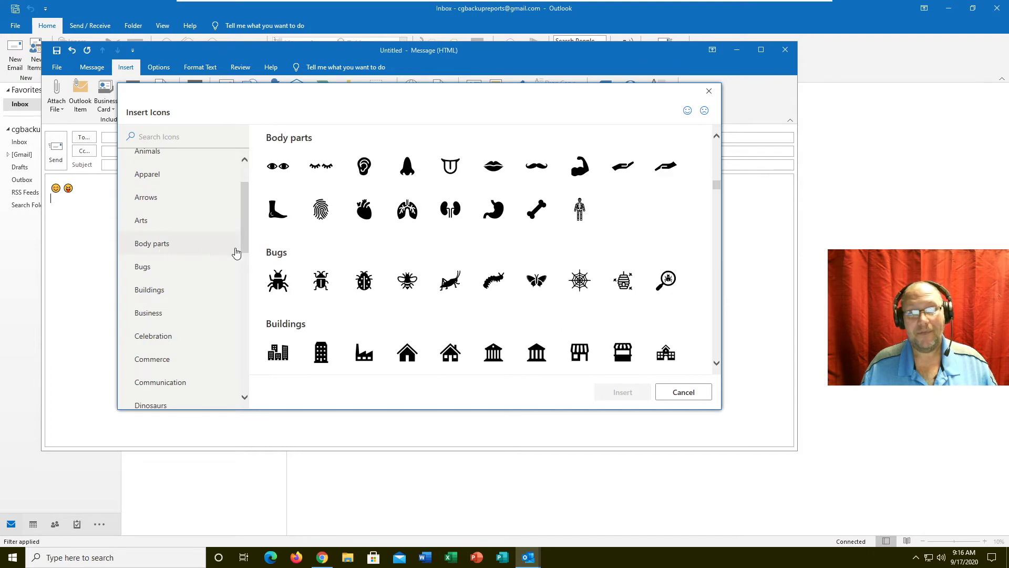
scroll(243, 260, "down", 4)
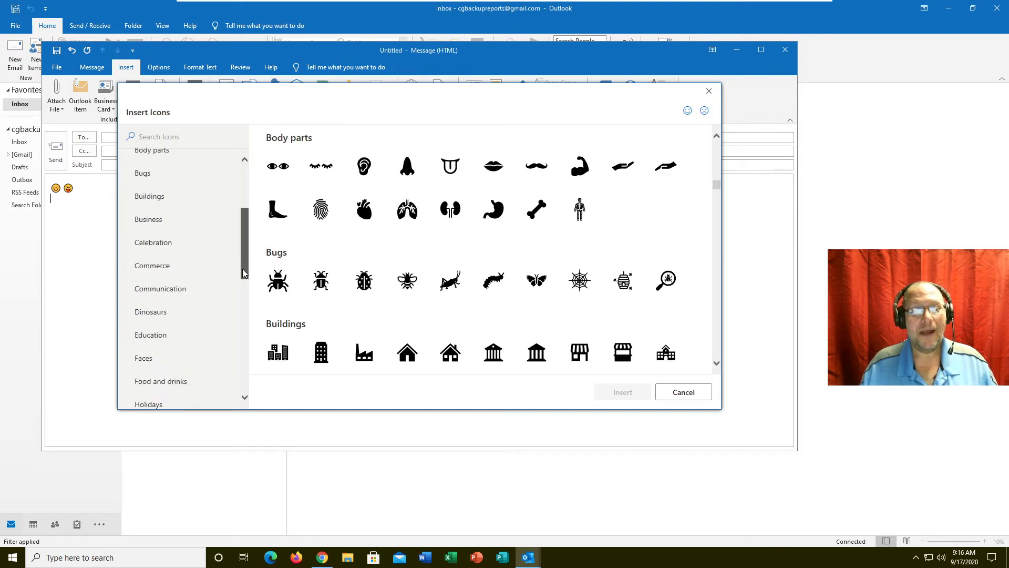
left_click(177, 313)
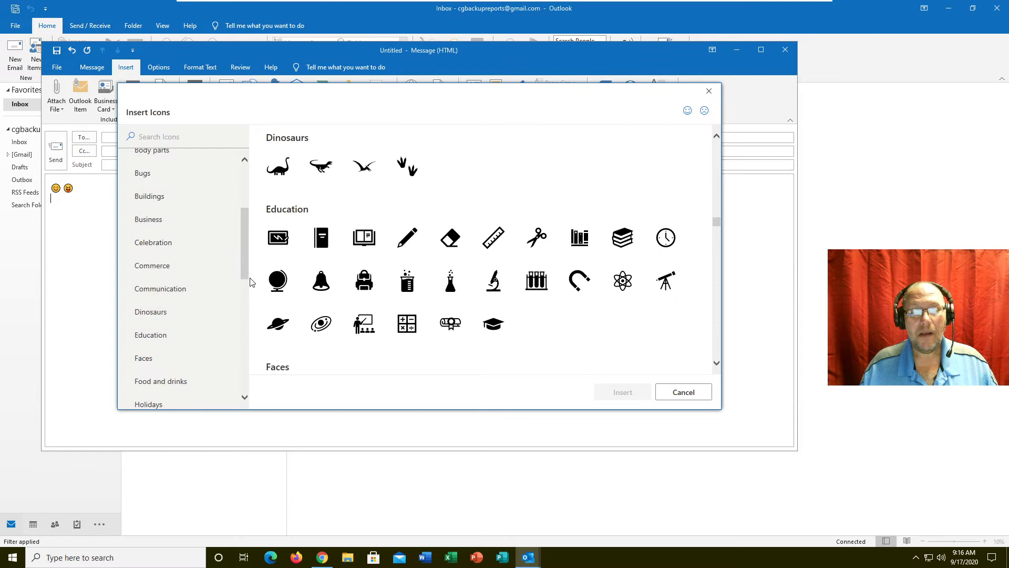
left_click(269, 283)
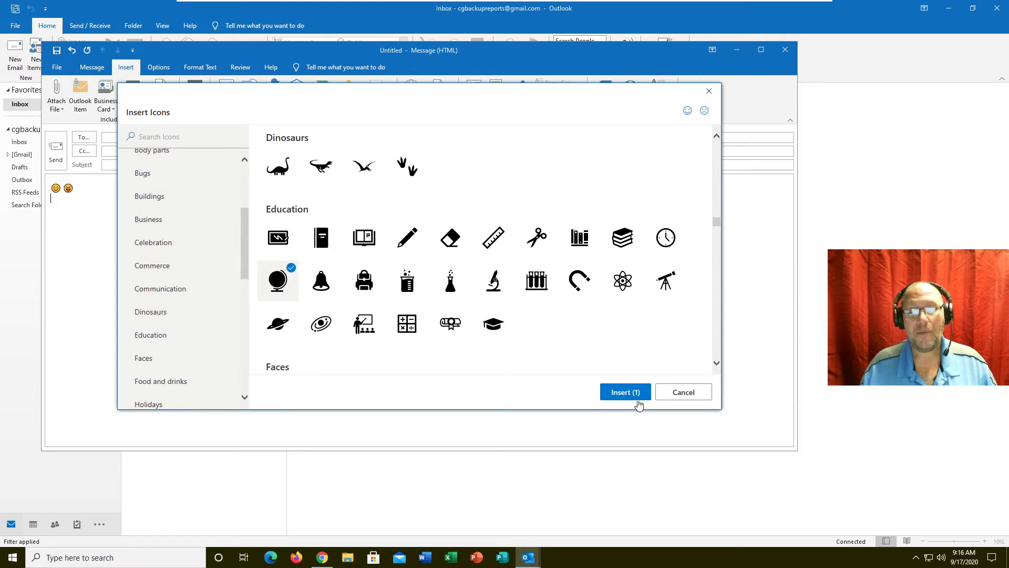
left_click(633, 395)
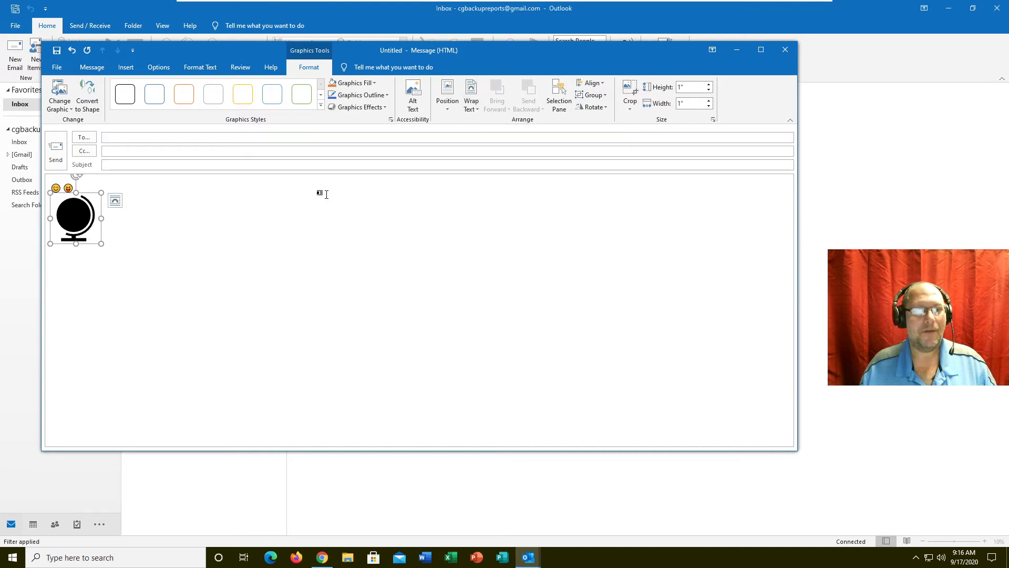
Step: Return to the Message ribbon, then go back to the Gmail inbox in Chrome
left_click(91, 67)
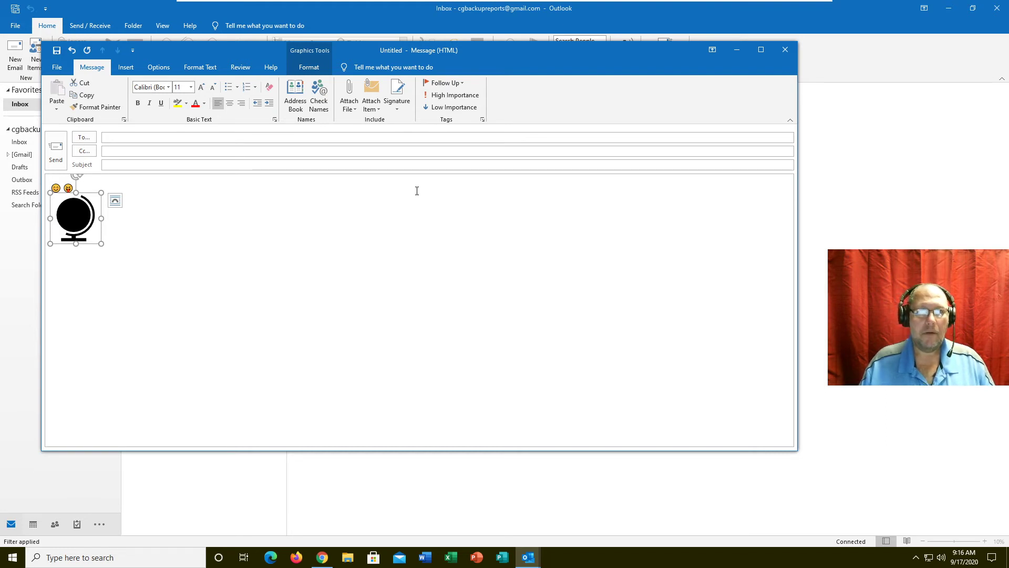
left_click(322, 556)
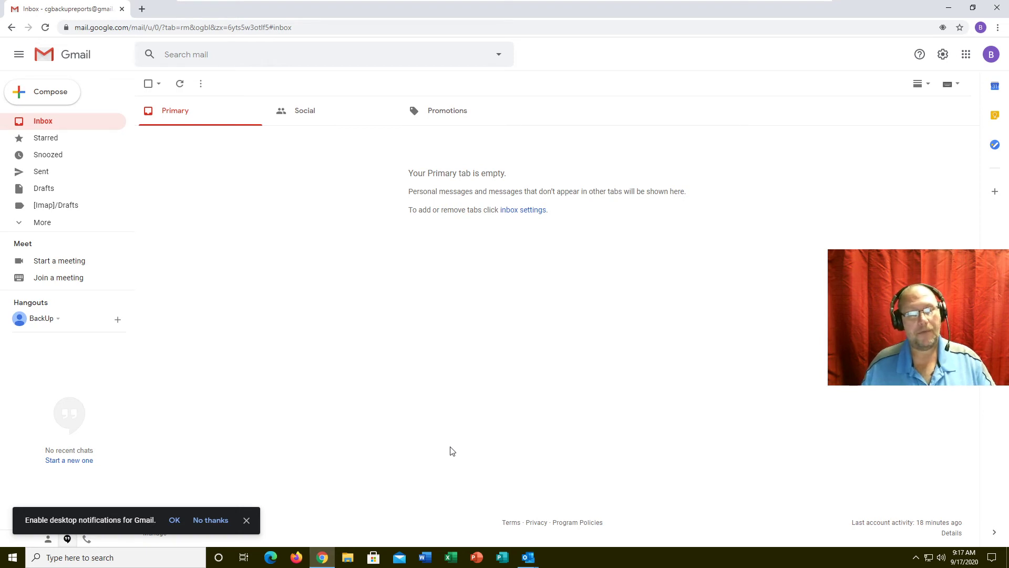
Step: Close the Untitled emoji-and-globe draft in Outlook and discard it without saving
left_click(532, 558)
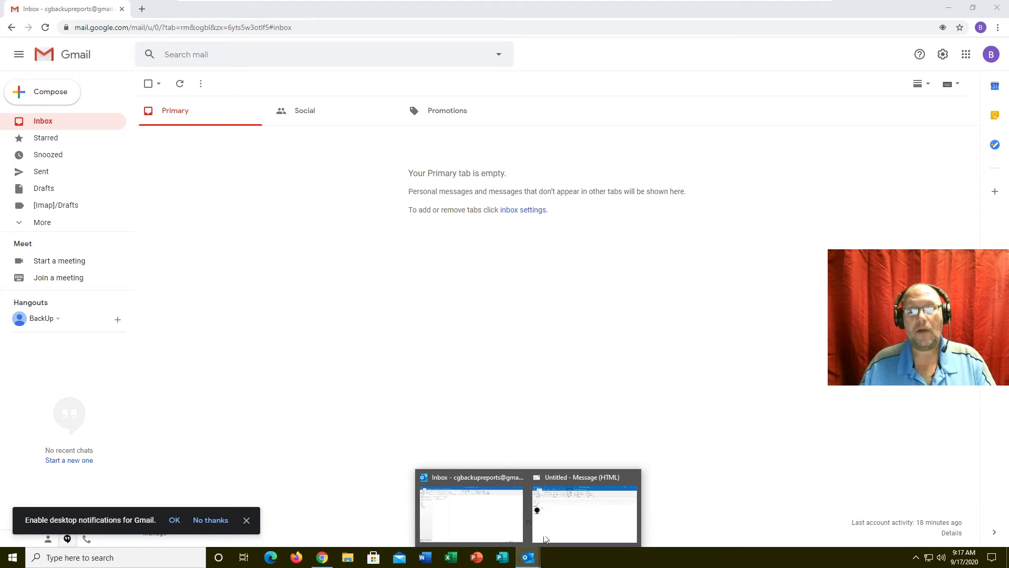
left_click(566, 509)
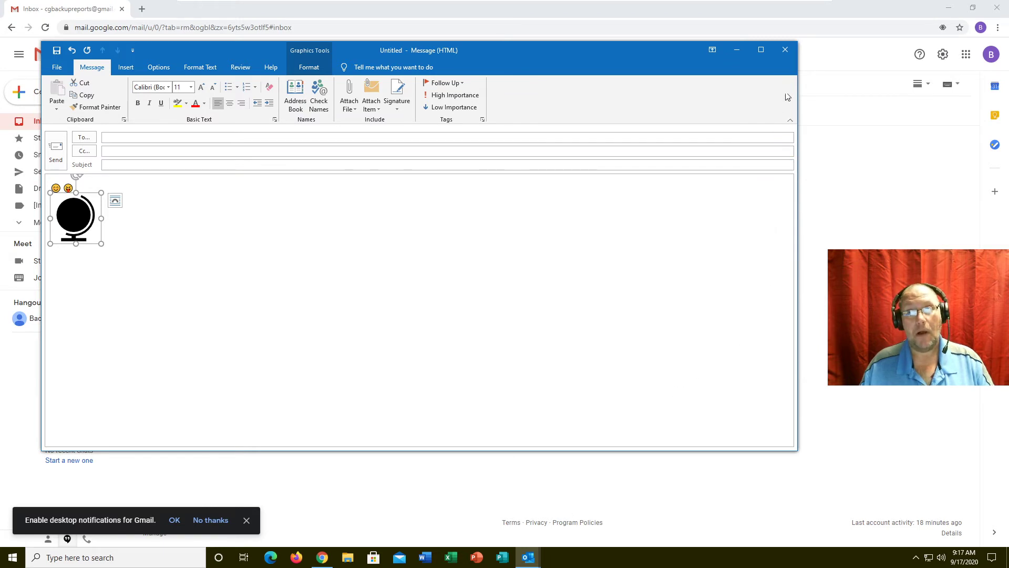
left_click(785, 49)
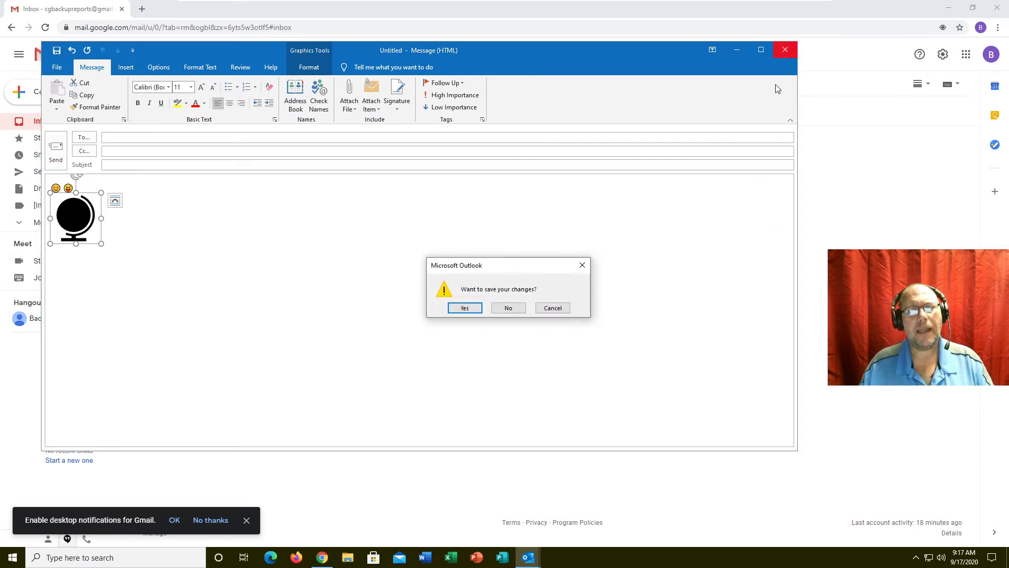
left_click(514, 310)
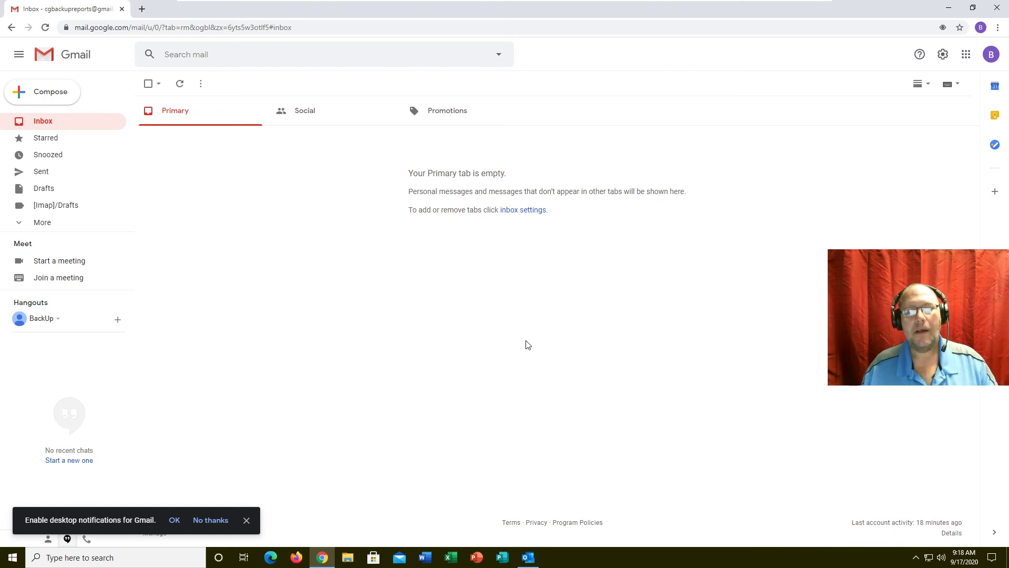
Step: Switch from the Gmail inbox in Chrome to the Outlook desktop client
left_click(528, 557)
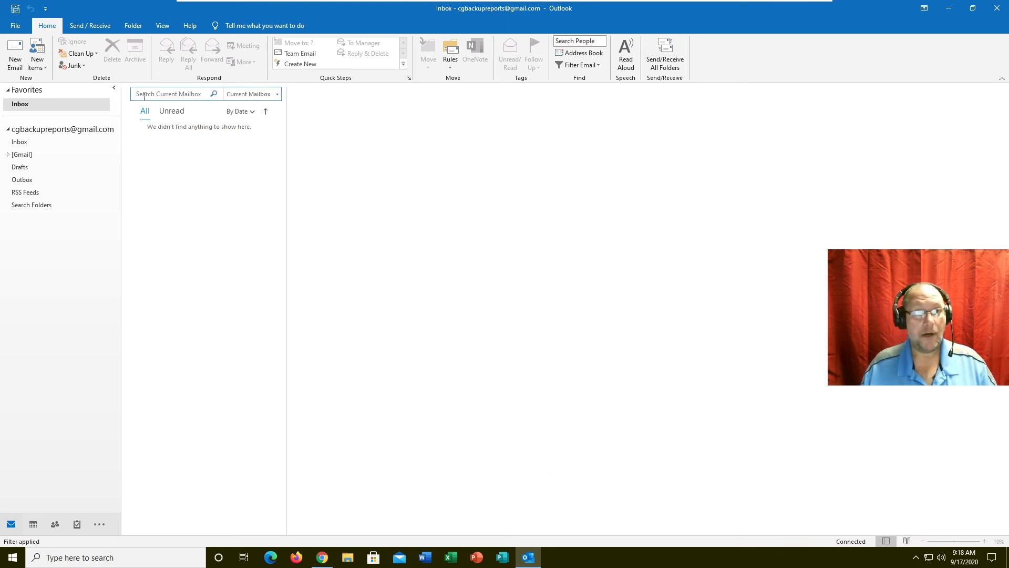
Step: Create a blank new email and check its receipt, Delay Delivery and Encrypt options
left_click(15, 62)
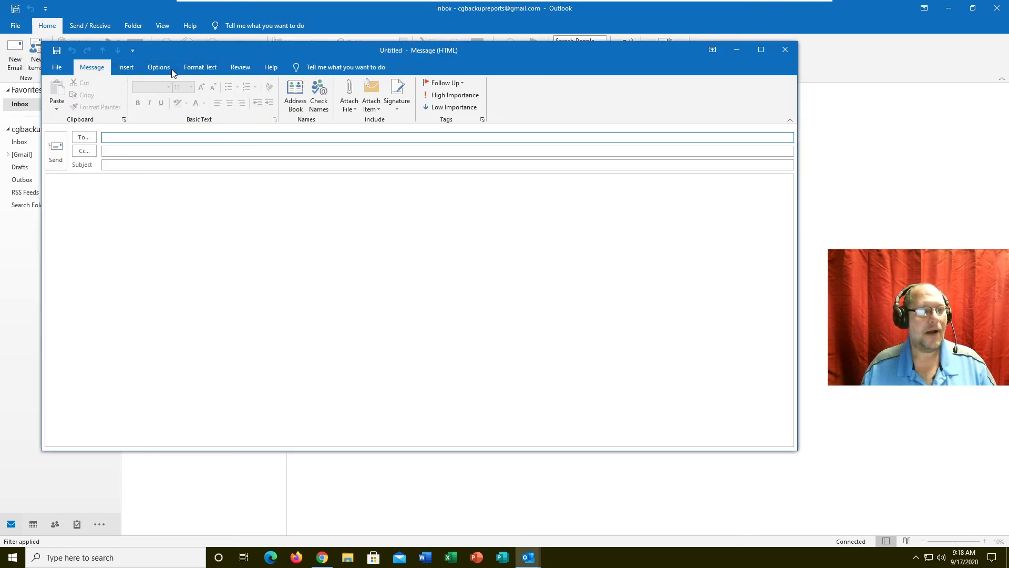
left_click(159, 67)
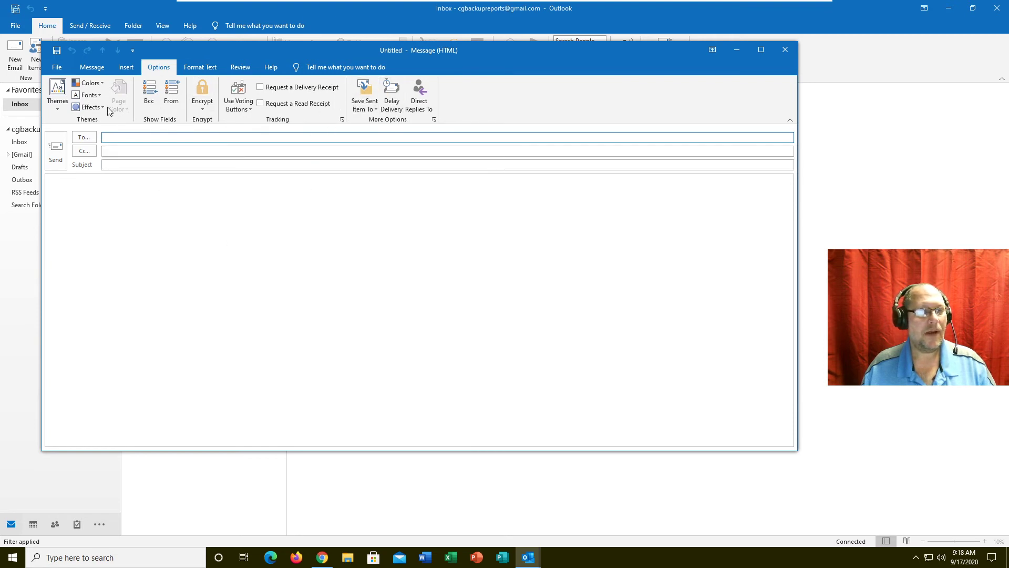
left_click(92, 67)
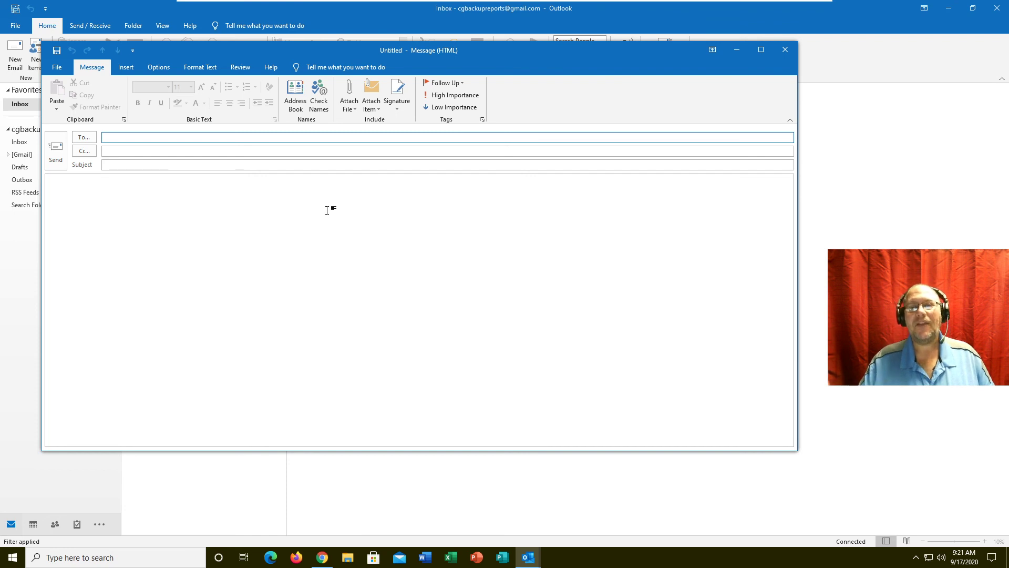
Step: Close the blank new message and then the Outlook application
left_click(780, 50)
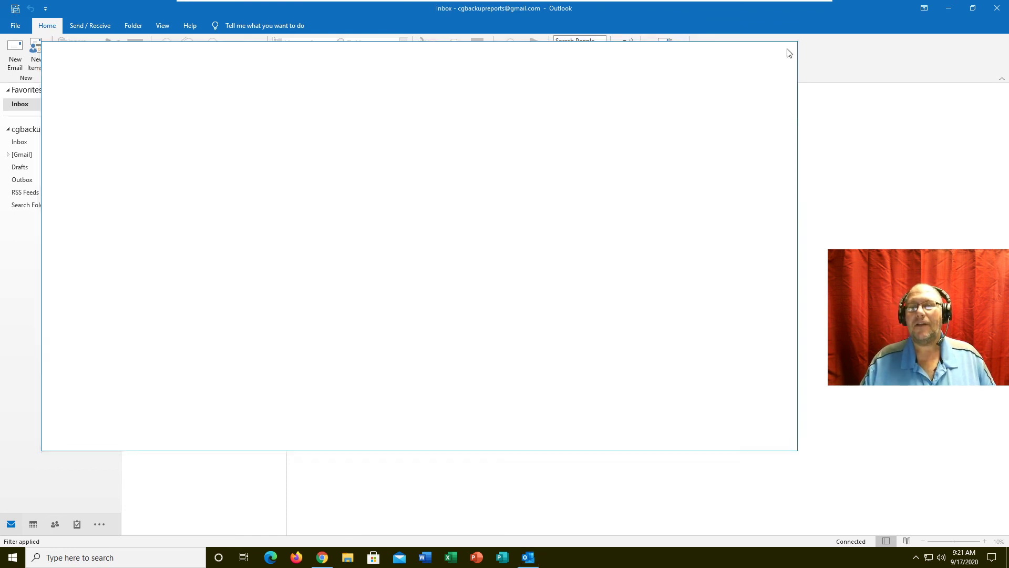
left_click(997, 8)
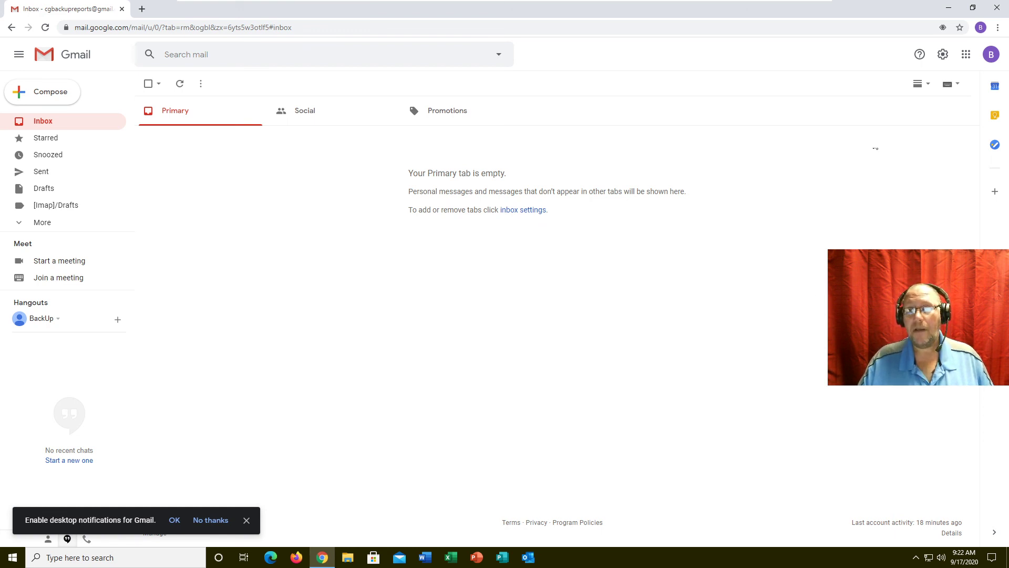
left_click(949, 9)
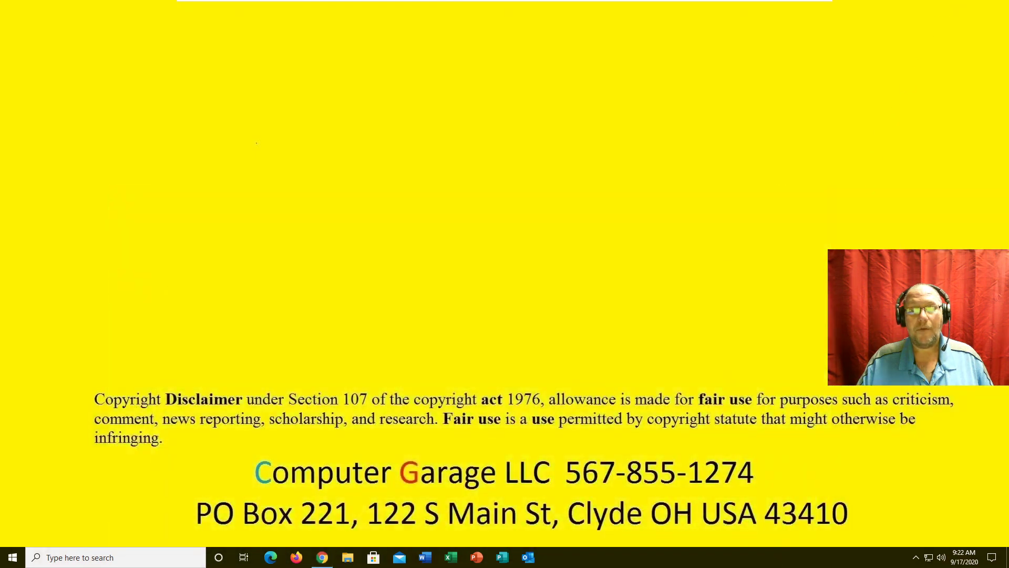